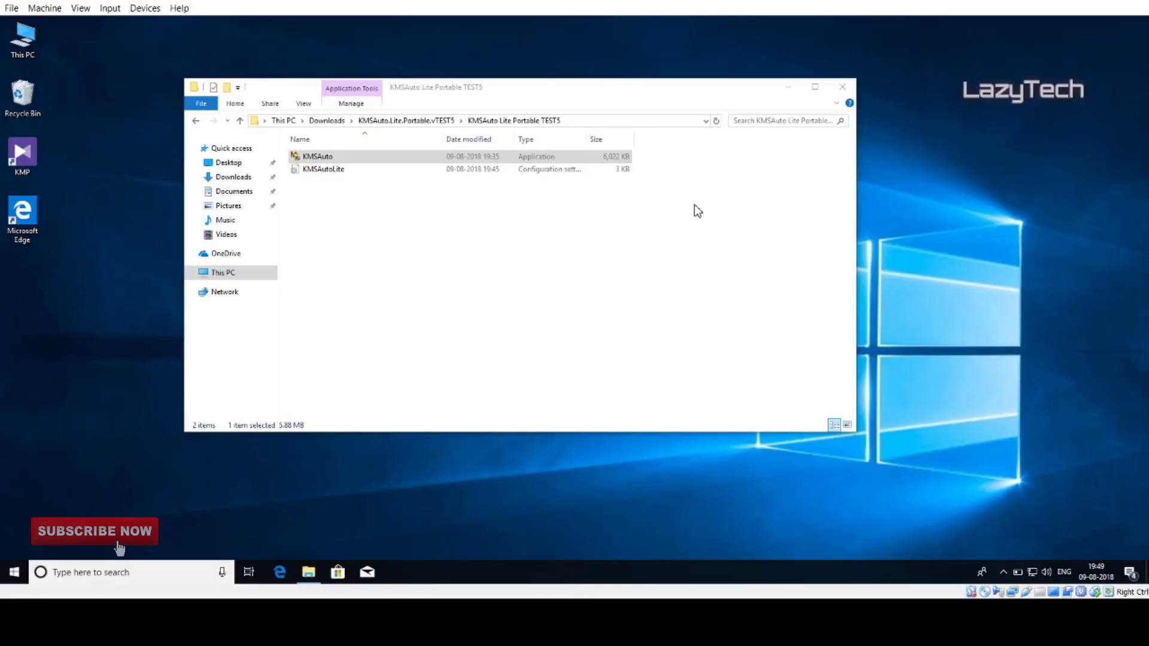
Refresh the desktop several times via its right-click Refresh command.
right_click(986, 109)
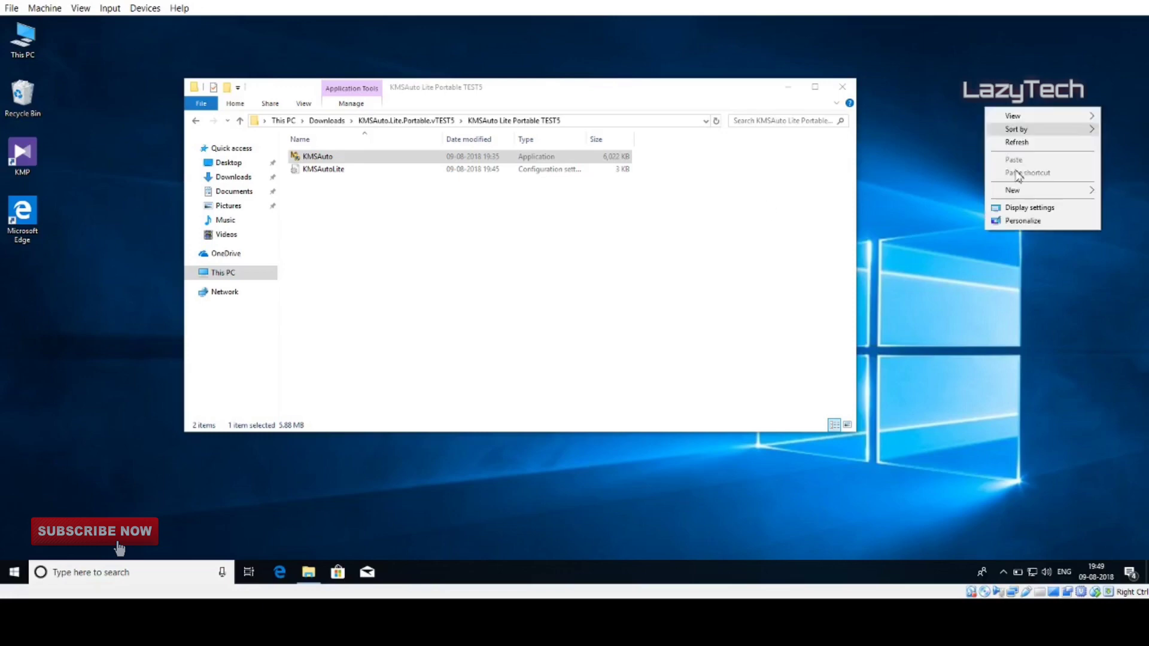
click(1007, 159)
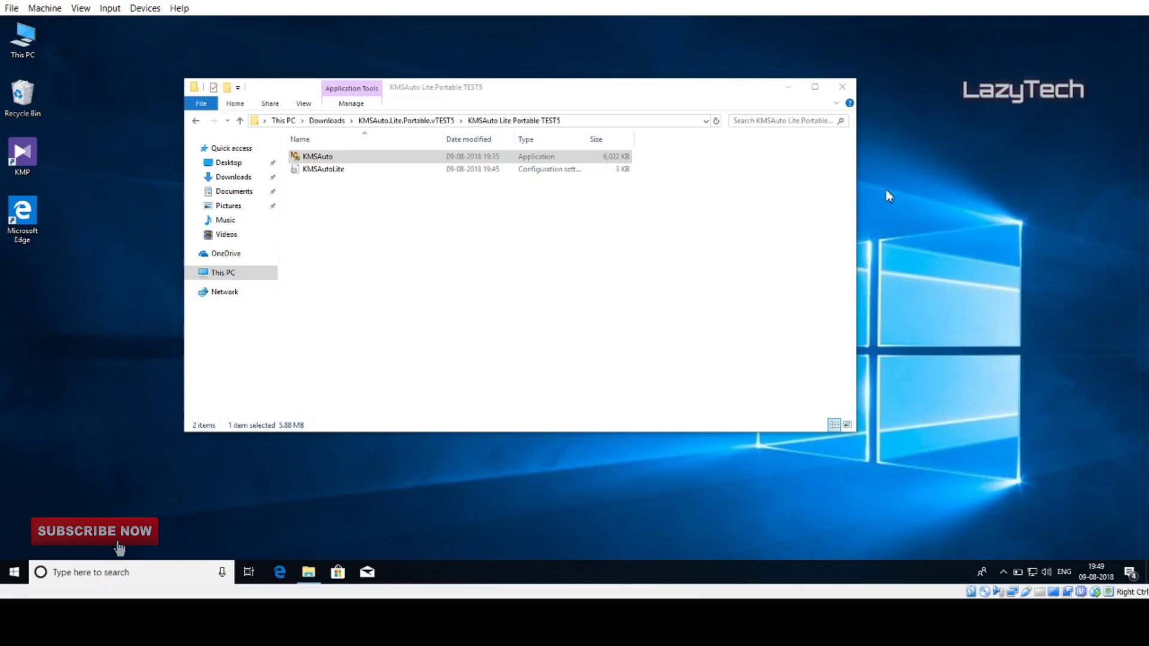
right_click(937, 102)
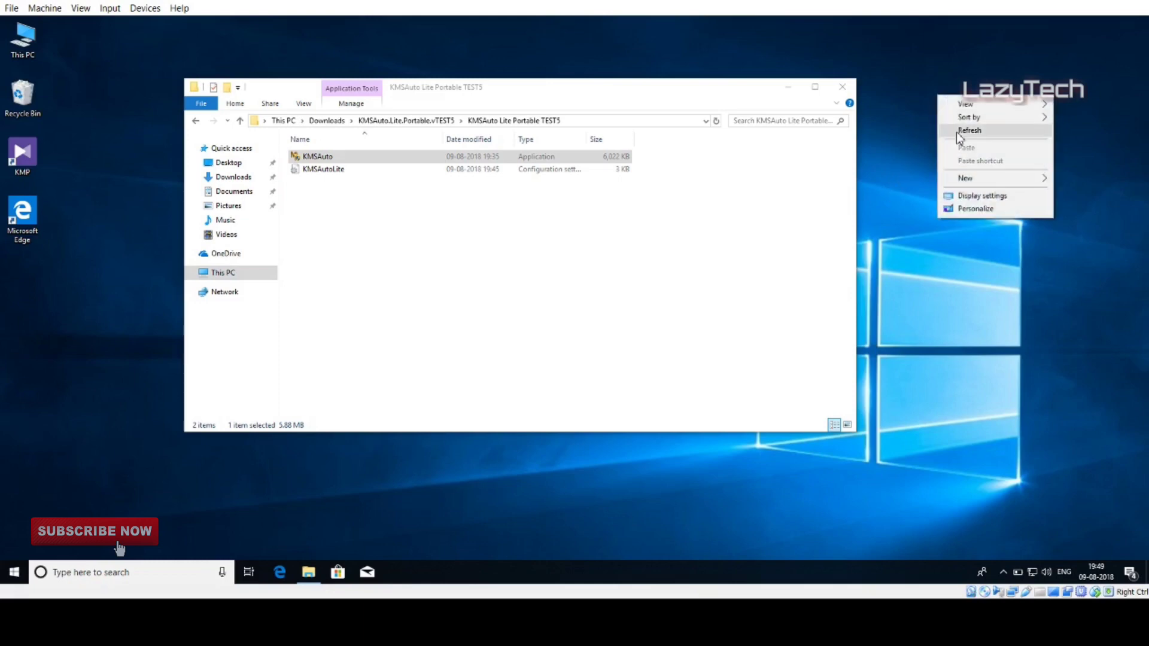
click(957, 133)
right_click(941, 98)
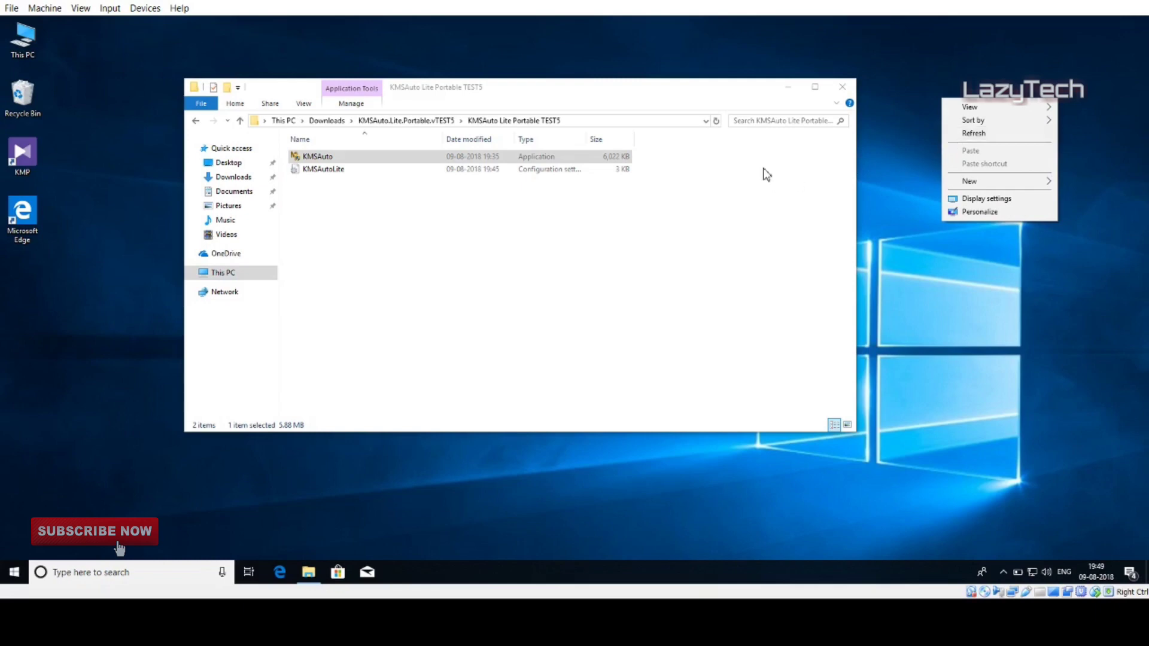
click(967, 134)
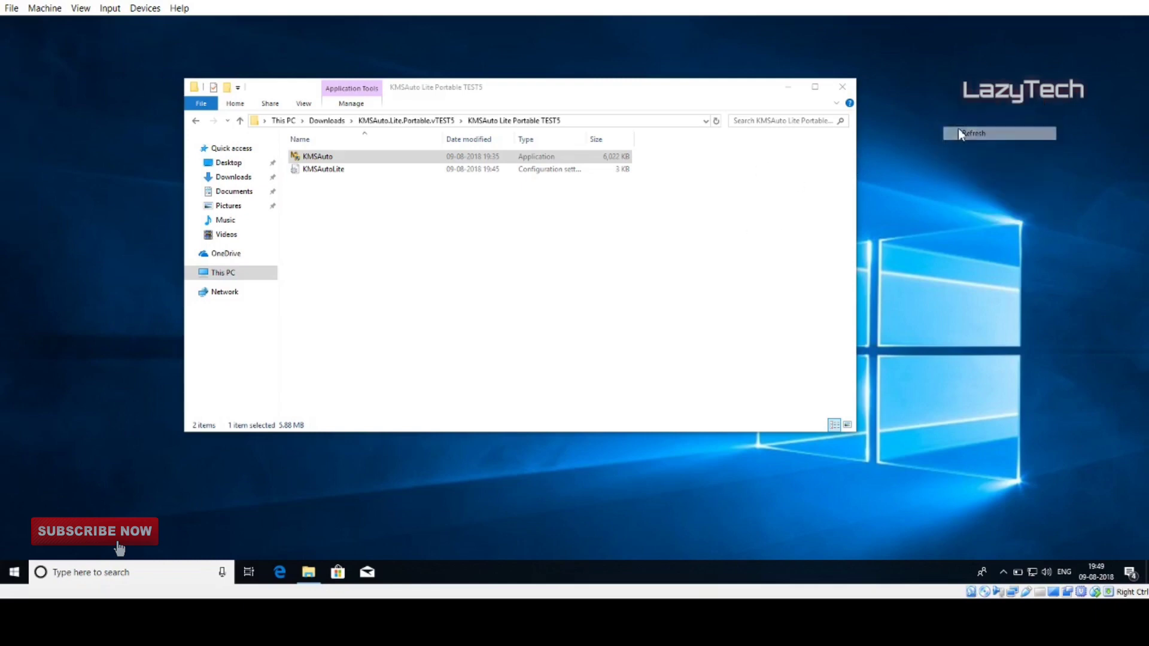
right_click(10, 40)
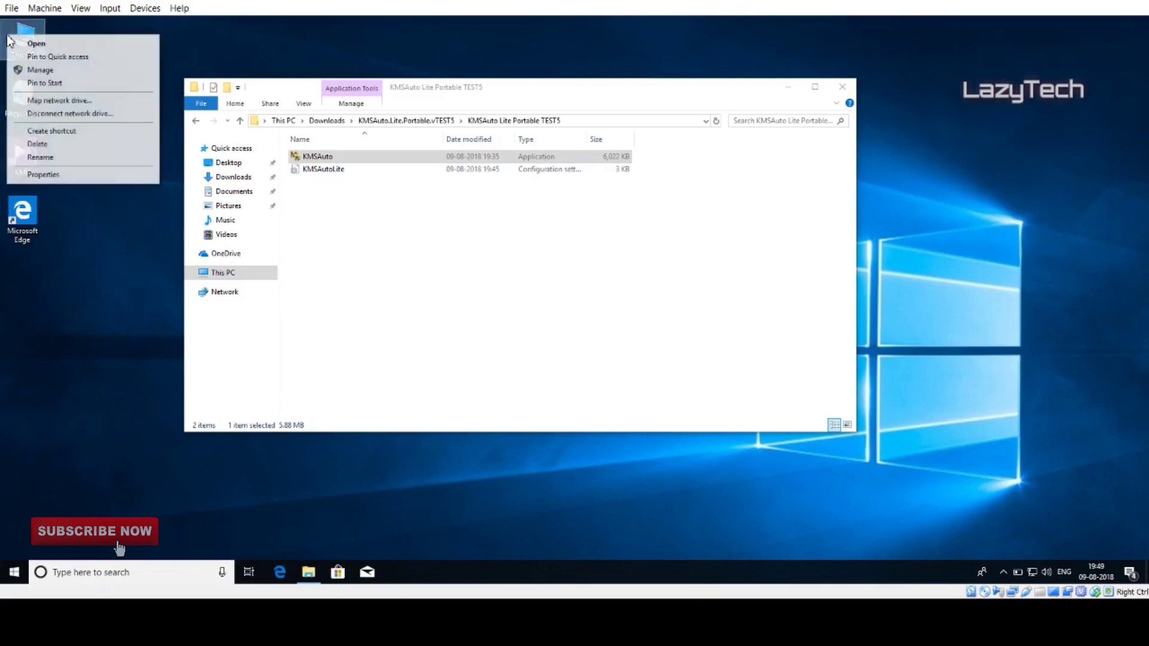
click(65, 172)
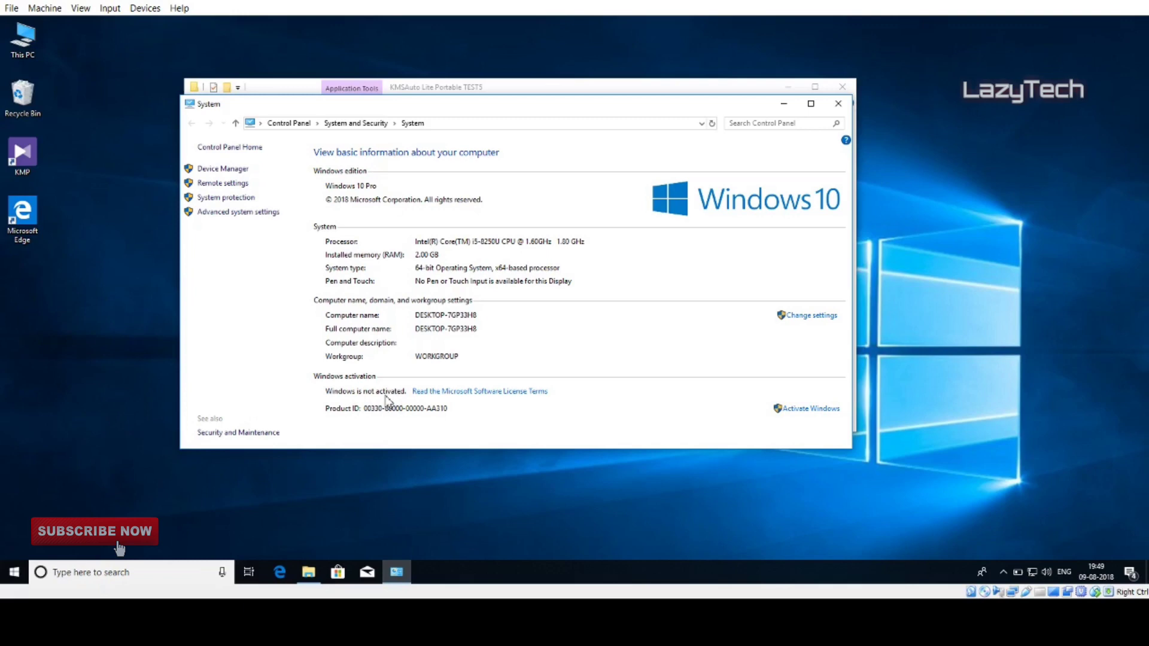
Close the system window, reposition the KMSAuto folder, select both files and clear the selection.
click(835, 107)
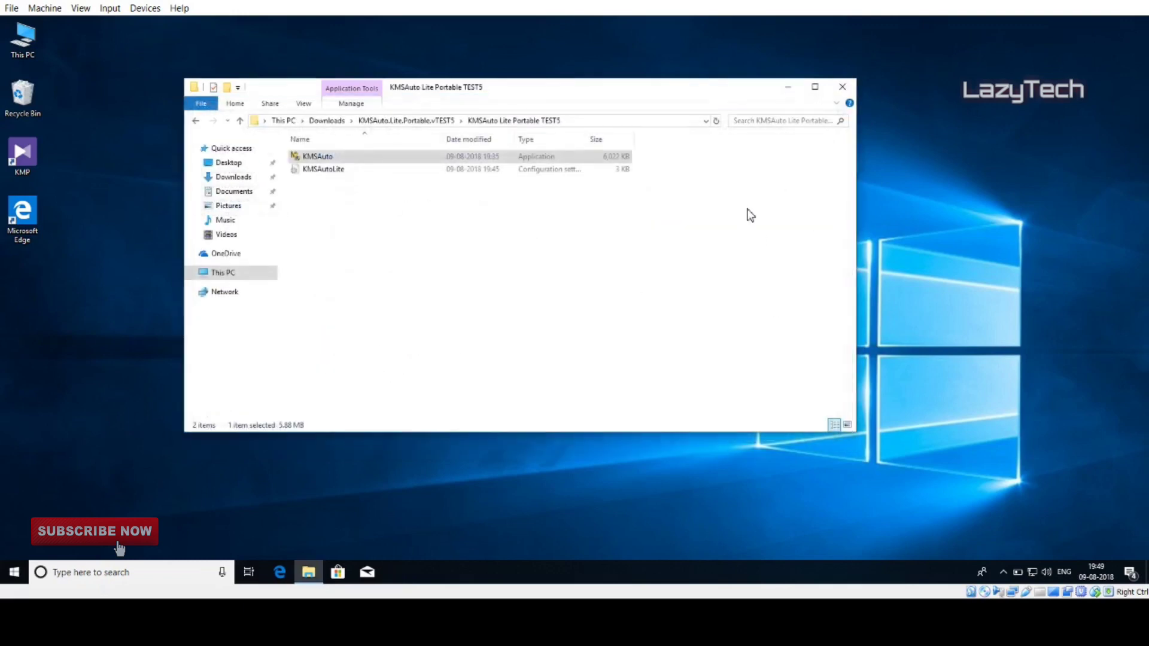
drag(520, 90, 566, 79)
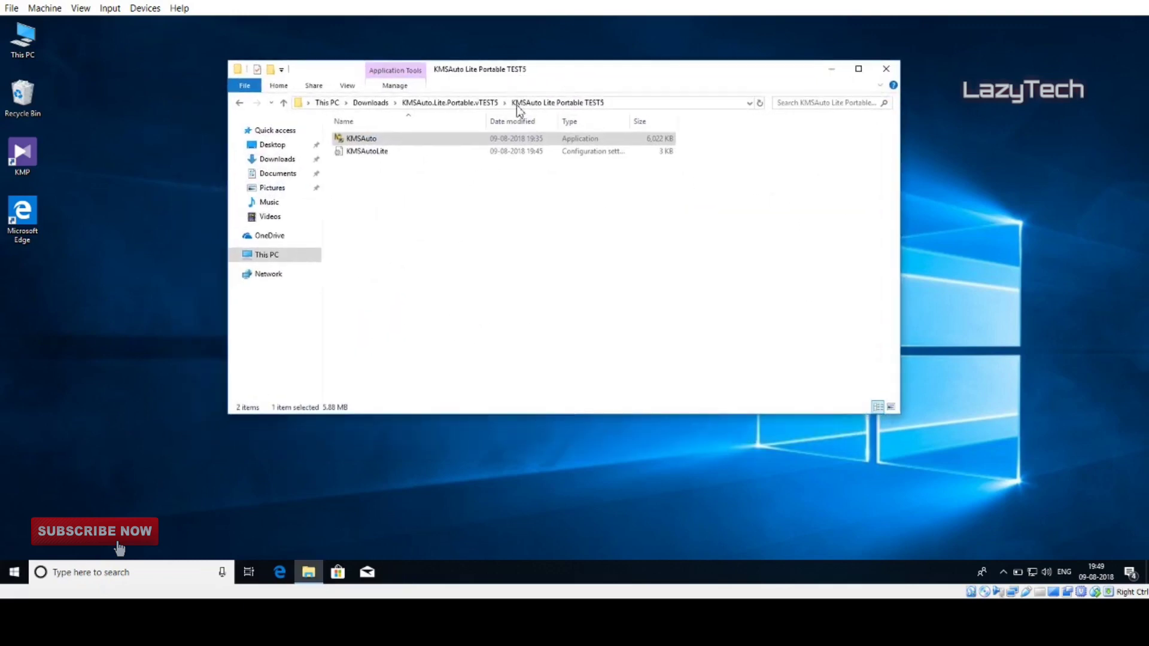
drag(663, 190, 383, 138)
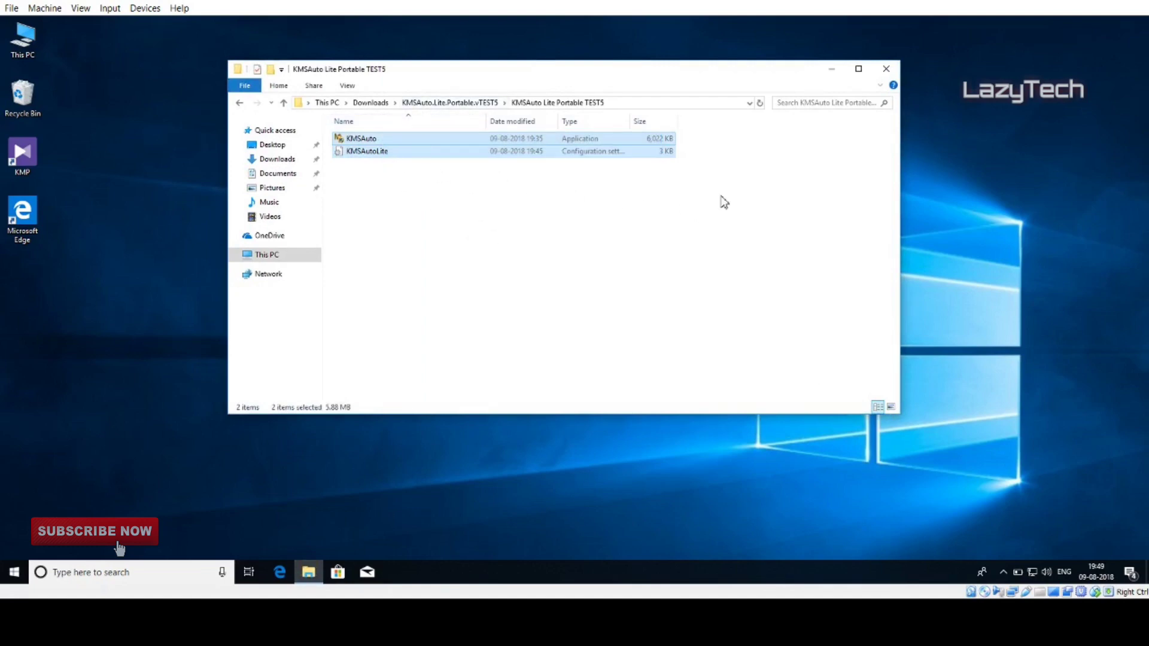
drag(723, 195, 428, 128)
click(399, 220)
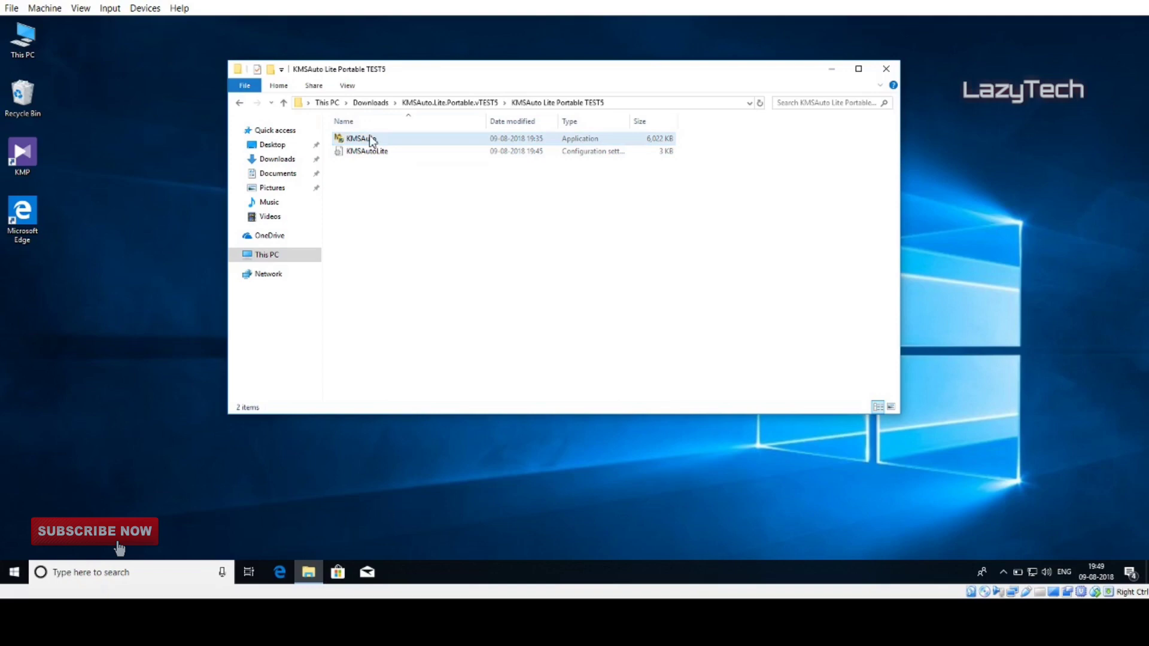
Launch KMSAuto.exe, allow it to make changes, and move its window to the right.
double_click(350, 144)
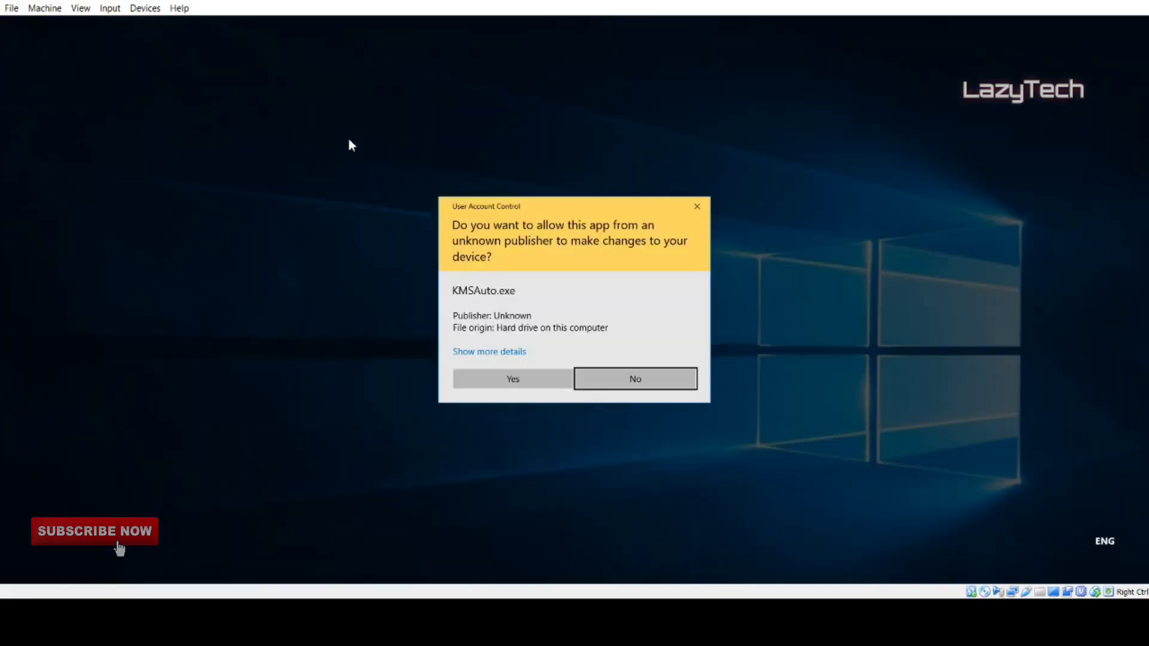
click(477, 377)
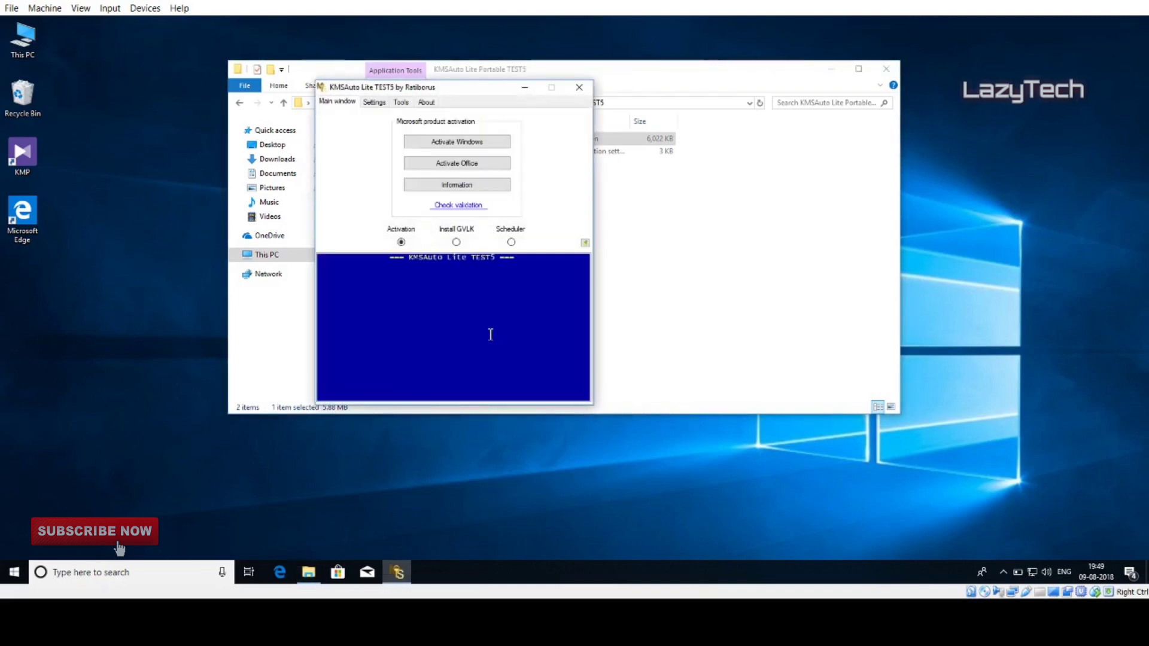
mouse_move(385, 88)
mouse_down()
mouse_move(531, 104)
mouse_move(518, 97)
mouse_up()
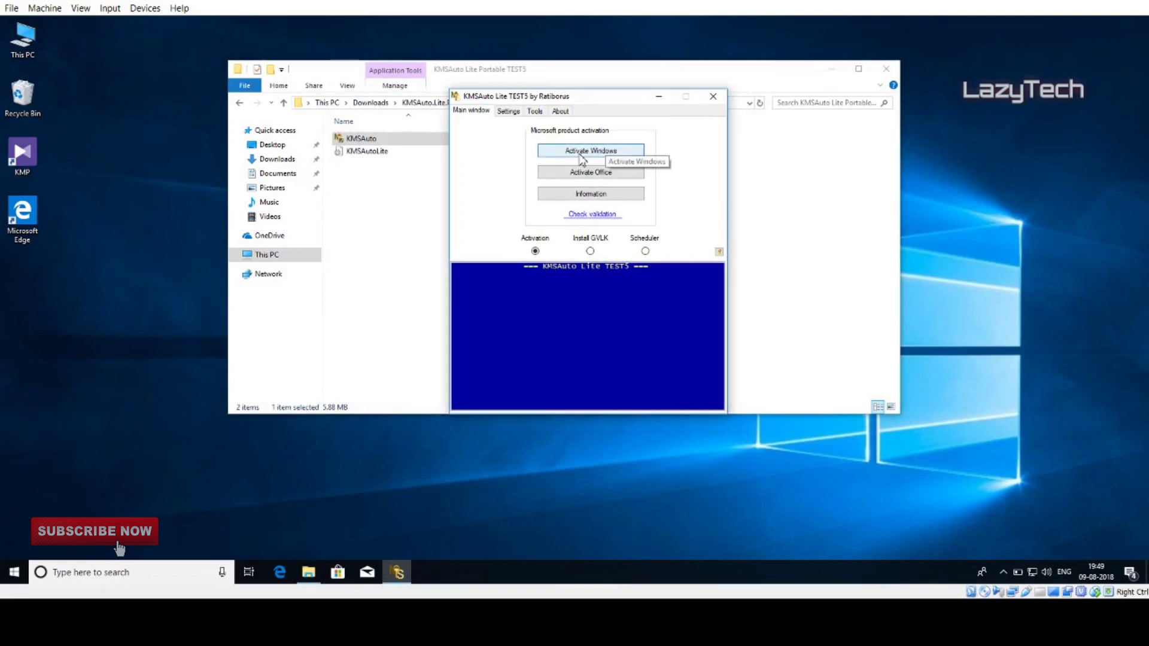
Run Activate Windows; log completes, skipping Windows 10 Pro retail as non-KMS client.
click(577, 158)
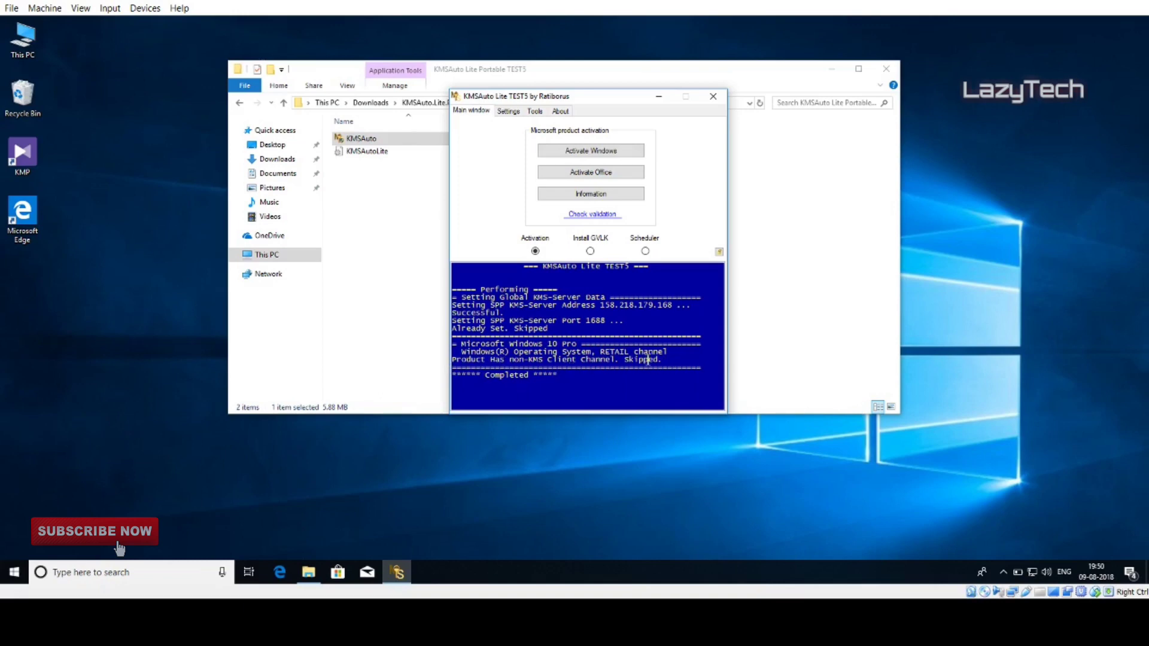
right_click(28, 49)
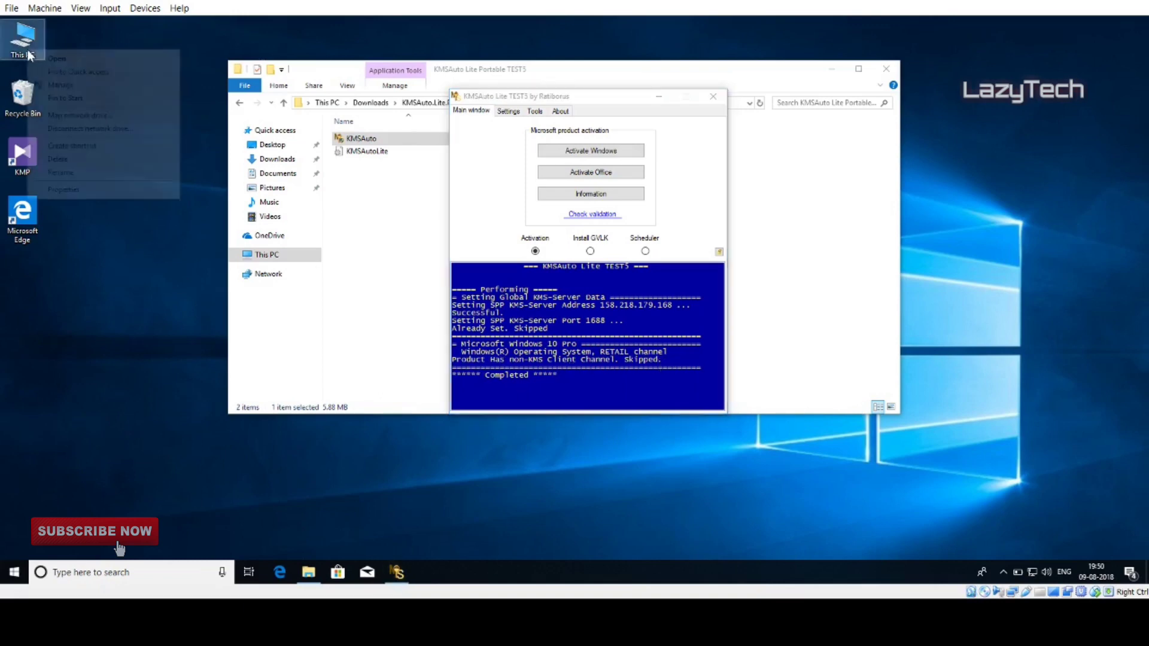
click(66, 192)
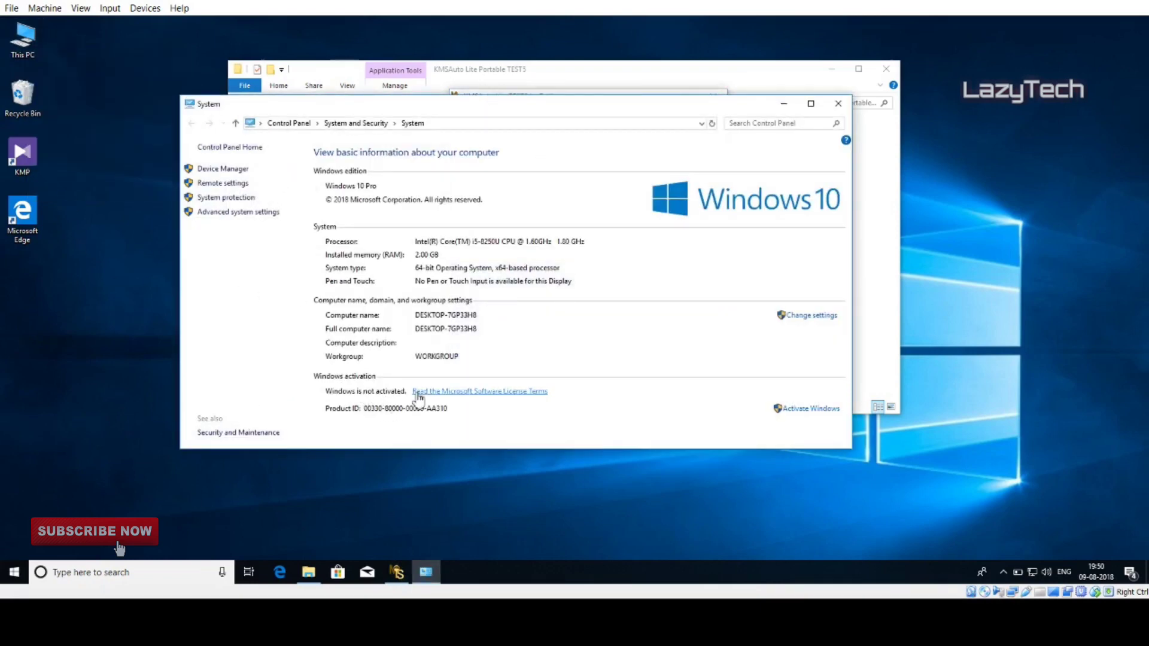
click(844, 104)
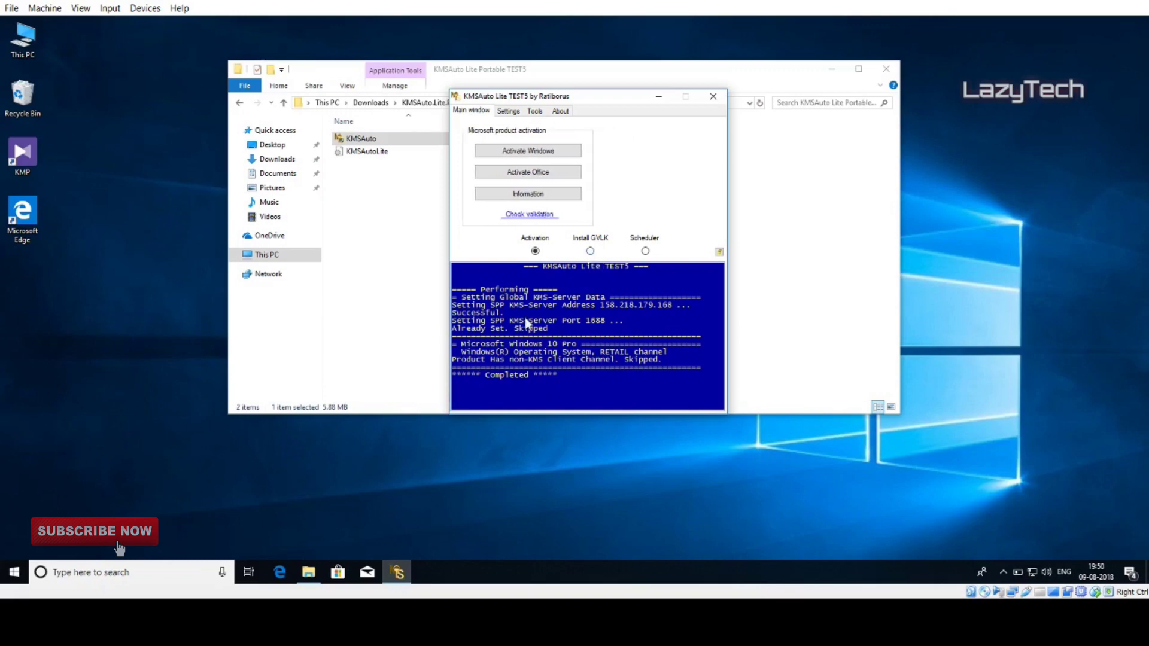
Switch to Install GVLK and install Windows volume keys for Professional, Enterprise and Education.
click(589, 250)
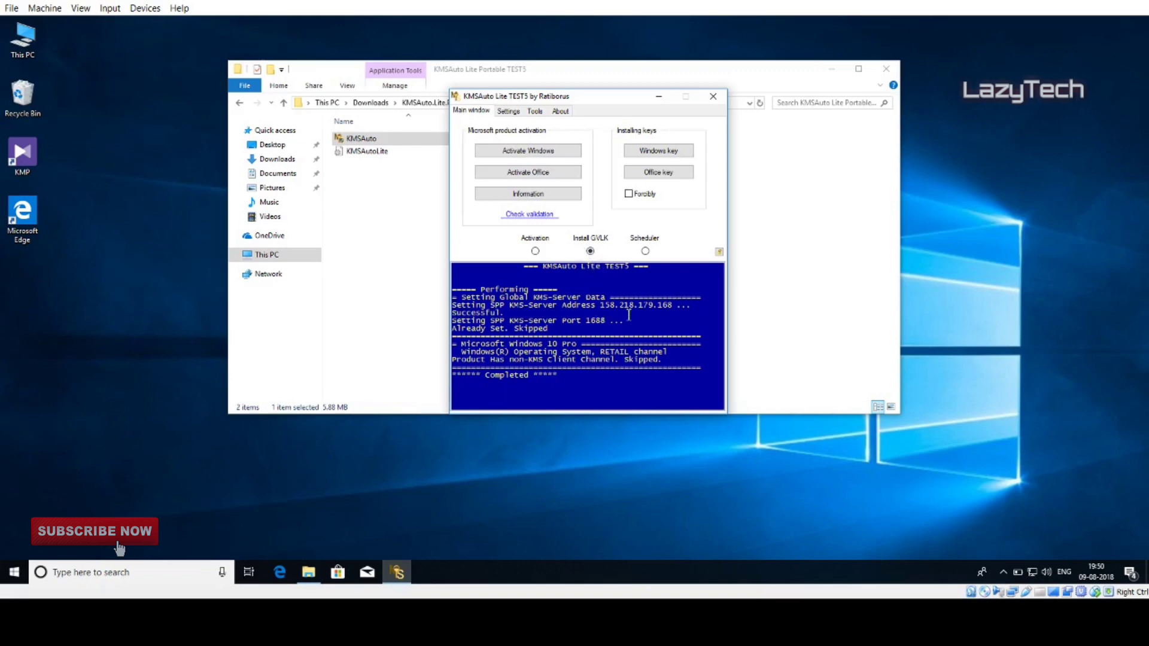
click(665, 159)
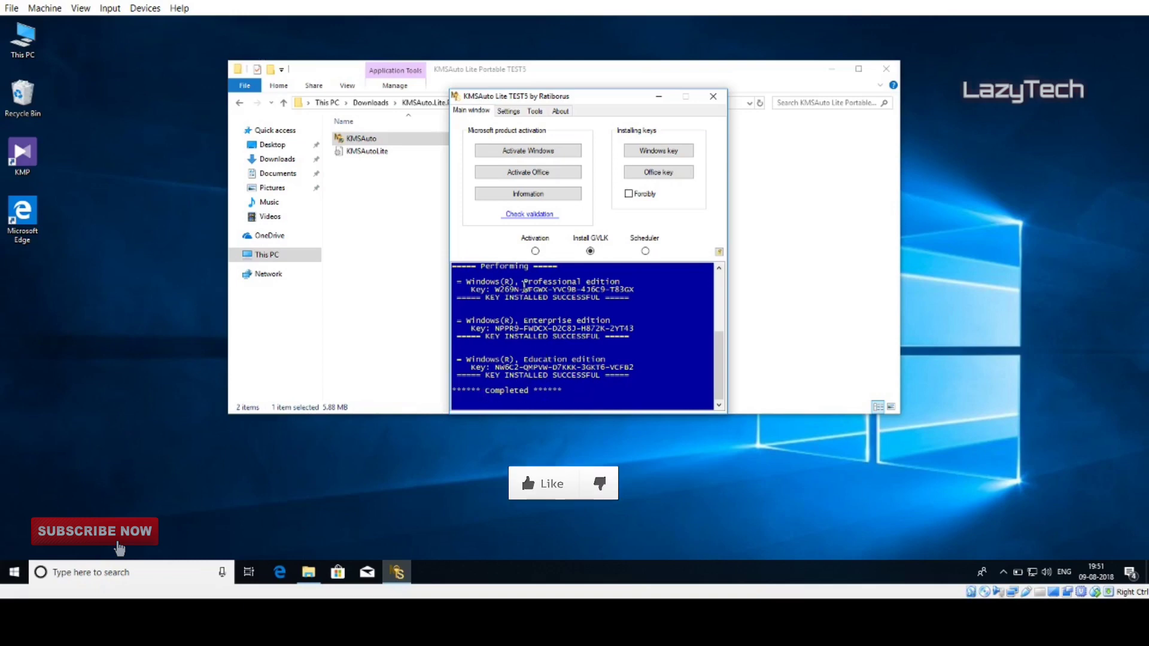
Return to Activation mode and activate Windows again until the log reports ACTIVATION SUCCESSFUL.
click(535, 252)
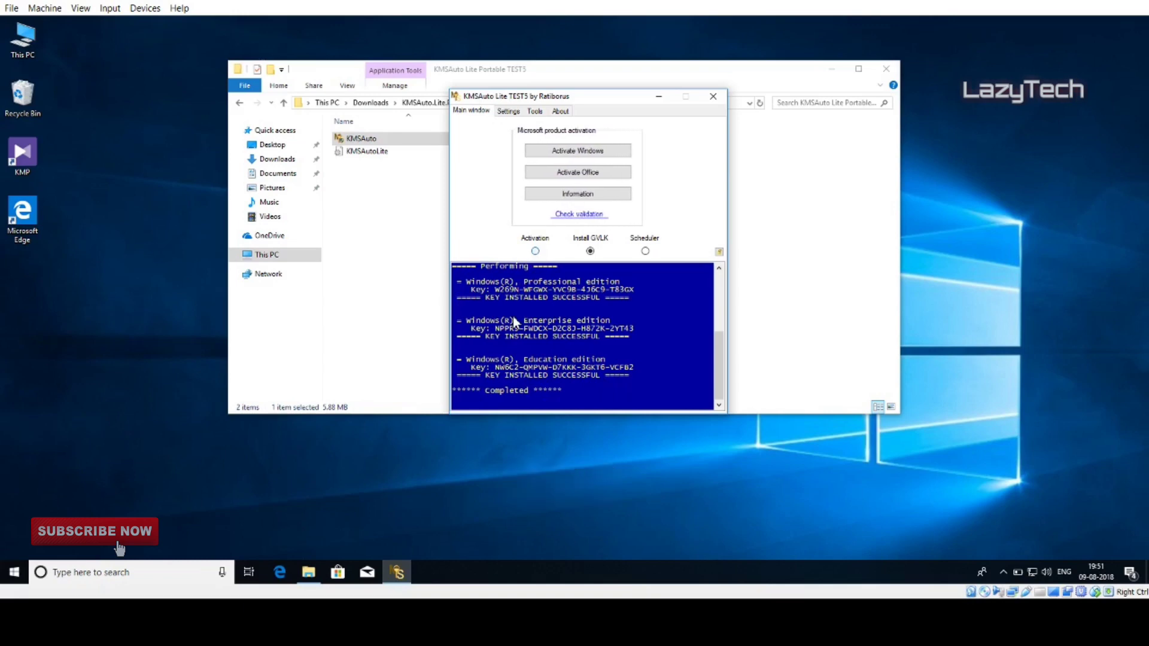
click(535, 251)
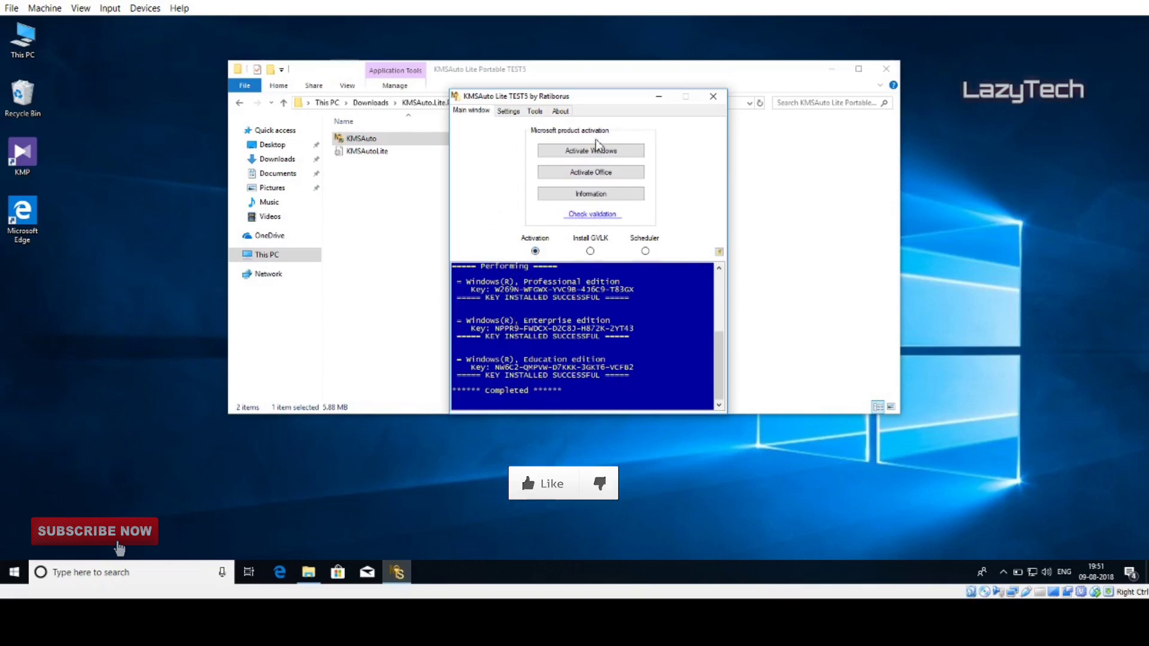
click(569, 159)
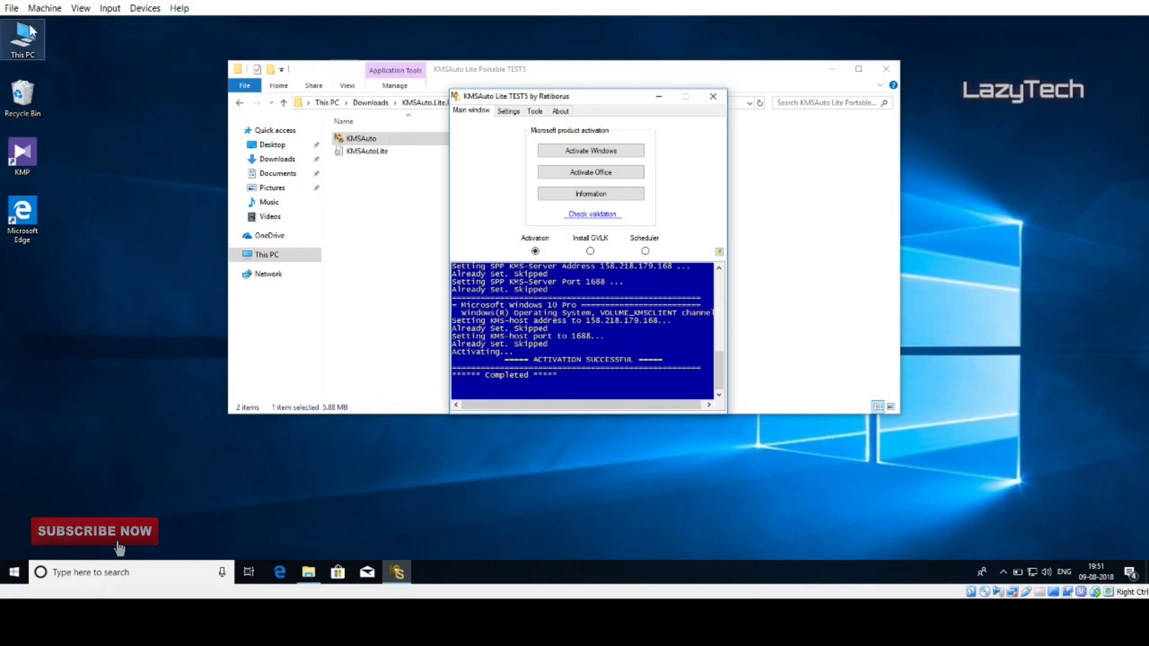
View This PC Properties showing Windows 10 Education and Windows activated.
right_click(23, 45)
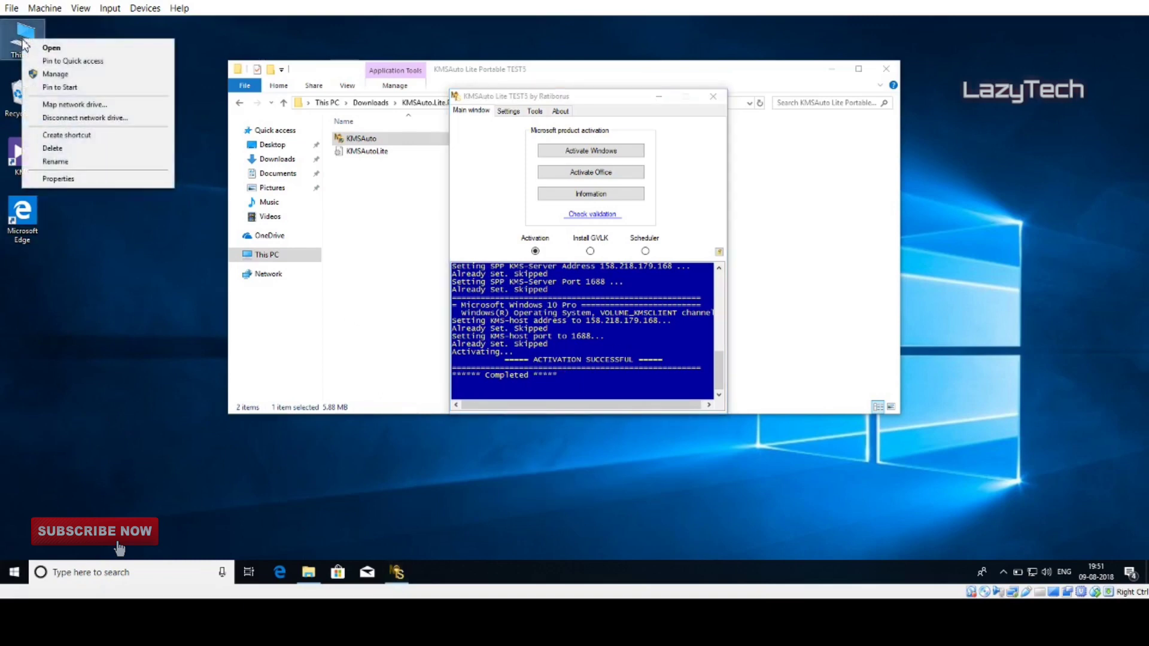
click(58, 179)
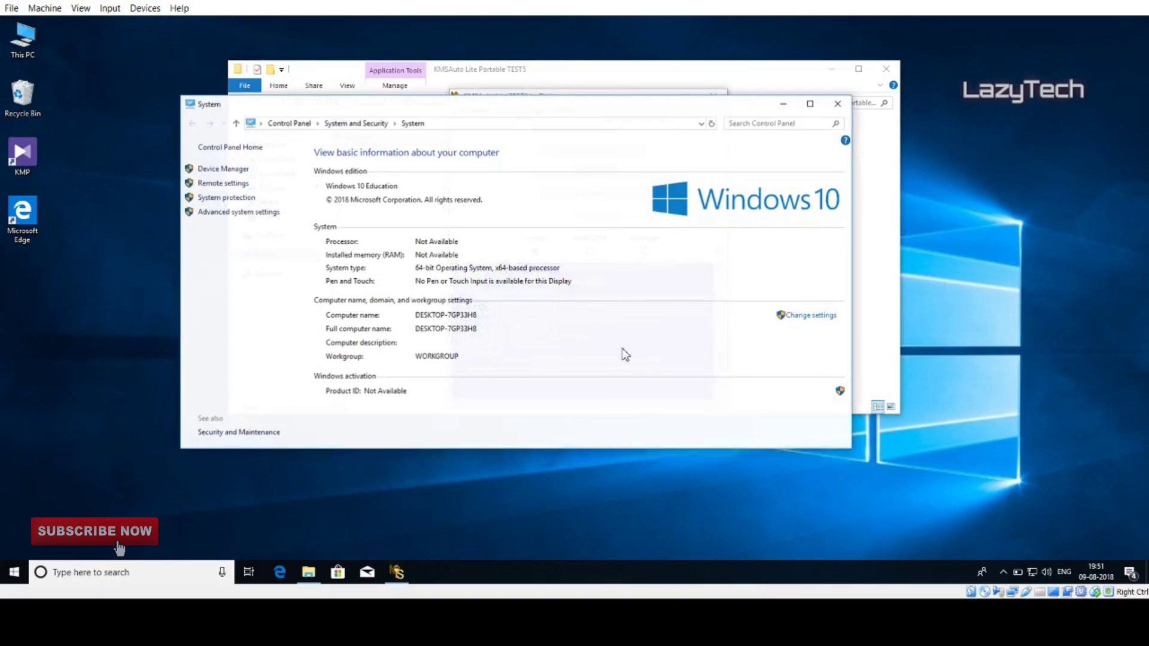